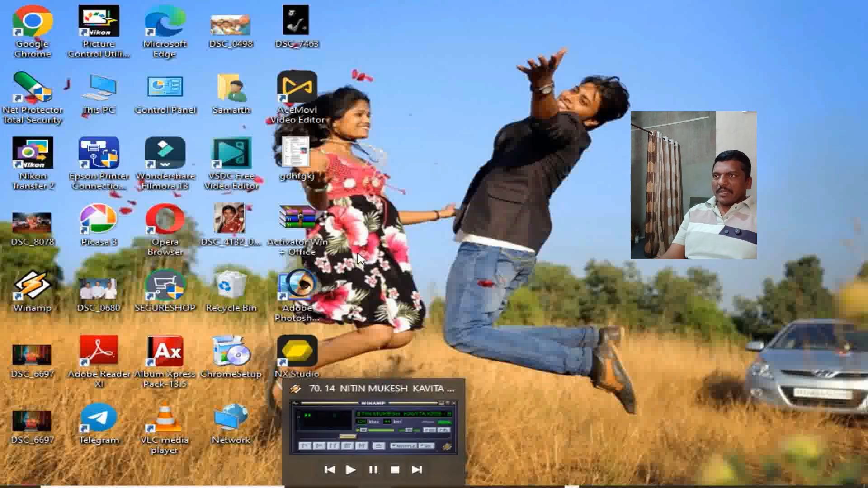
Open Photoshop and close the existing sheet of repeated passport photos
{"action": "double_click", "coordinate": [300, 304]}
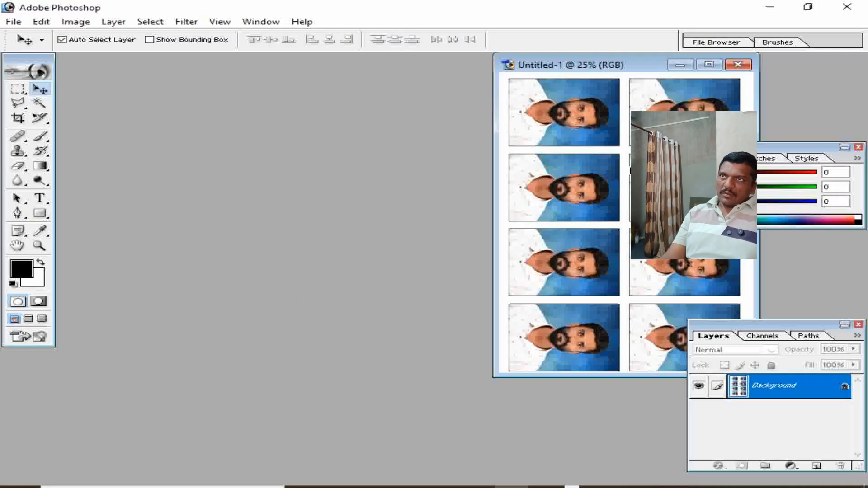
{"action": "key", "text": "ctrl+w"}
{"action": "left_click", "coordinate": [435, 198]}
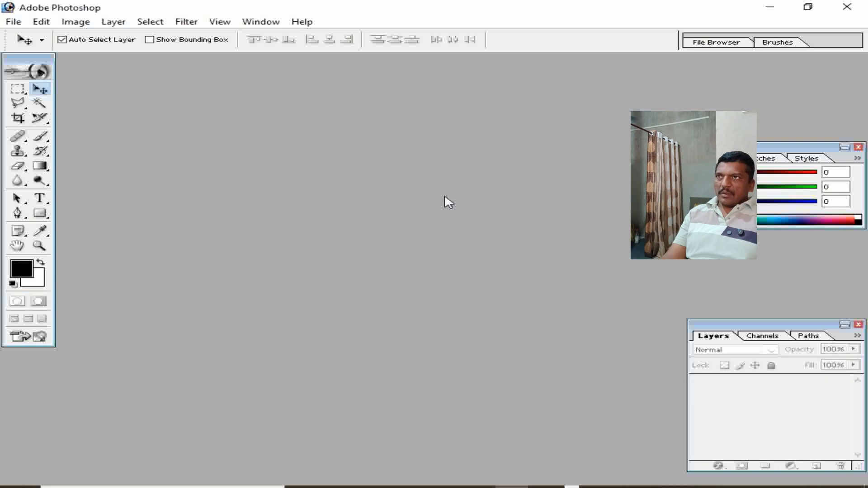
Start a new document and choose the 4 x 6 preset size
{"action": "left_click", "coordinate": [16, 25]}
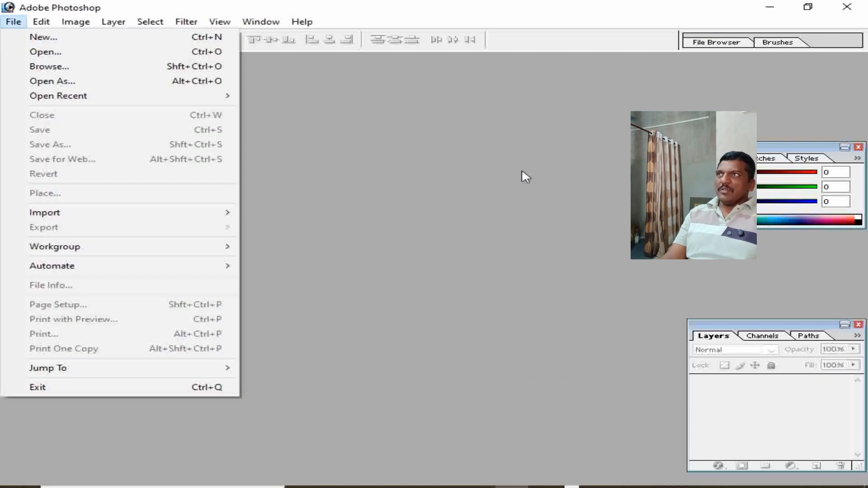
{"action": "left_click", "coordinate": [522, 171]}
{"action": "left_click", "coordinate": [17, 23]}
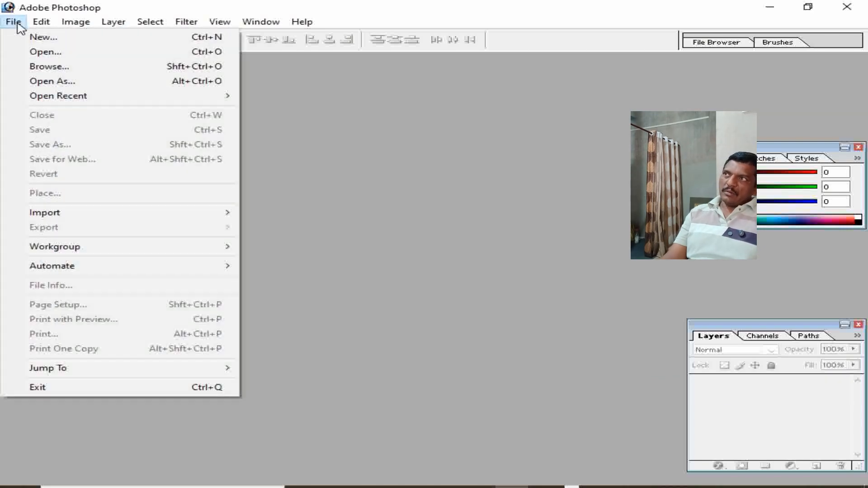
{"action": "left_click", "coordinate": [35, 43]}
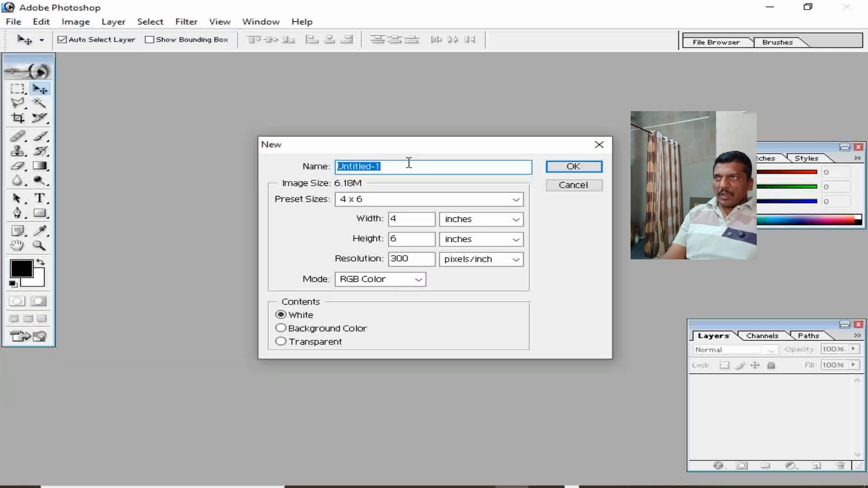
{"action": "left_click", "coordinate": [392, 201]}
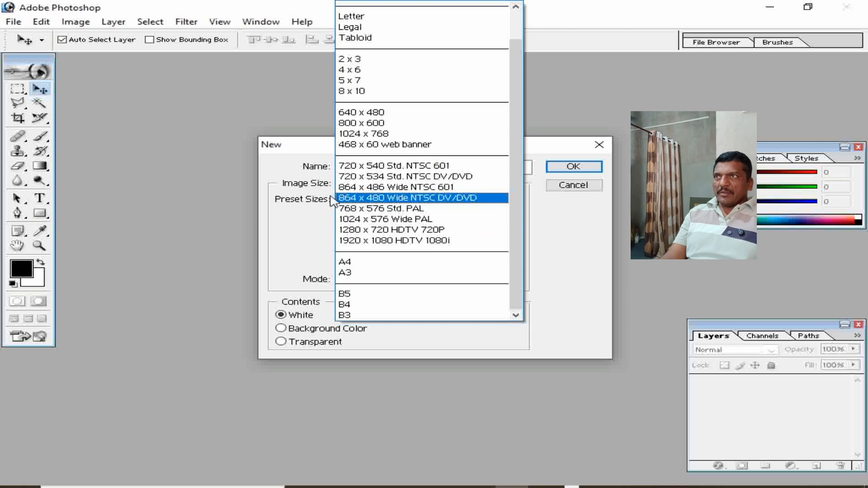
{"action": "left_click", "coordinate": [304, 221]}
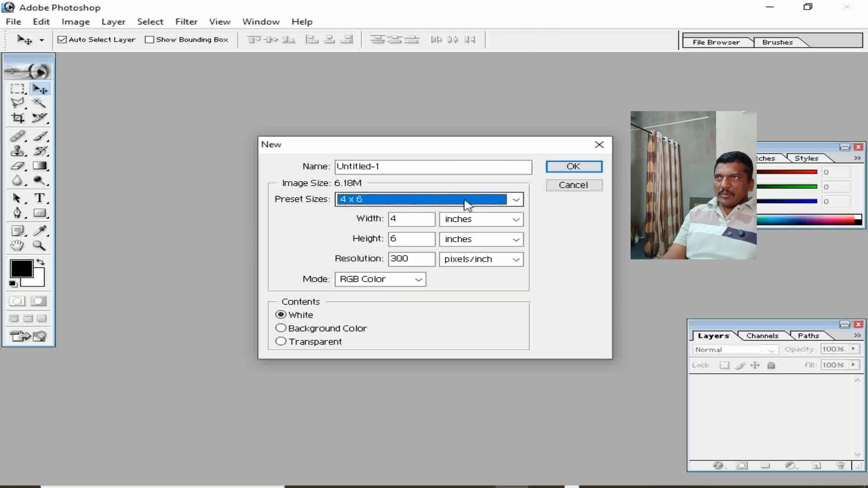
{"action": "left_click", "coordinate": [502, 201]}
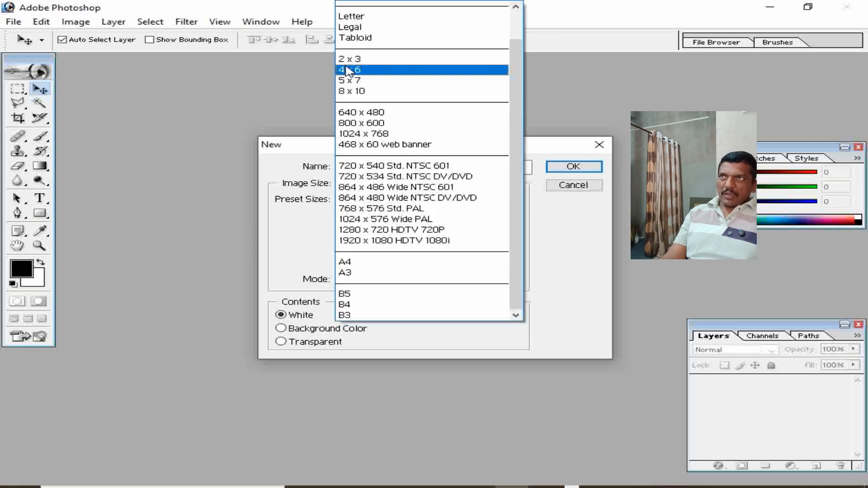
{"action": "left_click", "coordinate": [347, 72]}
Keep the 4 x 6 preset, create the blank white document and reposition its window in the workspace
{"action": "left_click", "coordinate": [475, 204]}
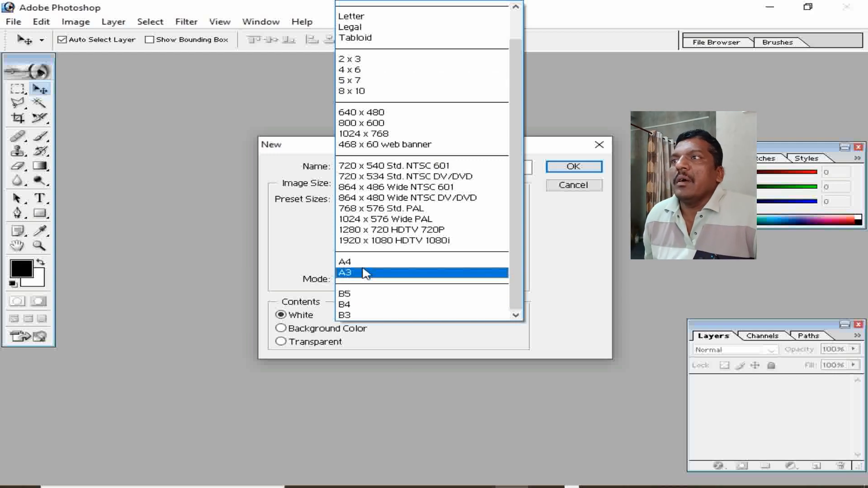
{"action": "left_click", "coordinate": [575, 256]}
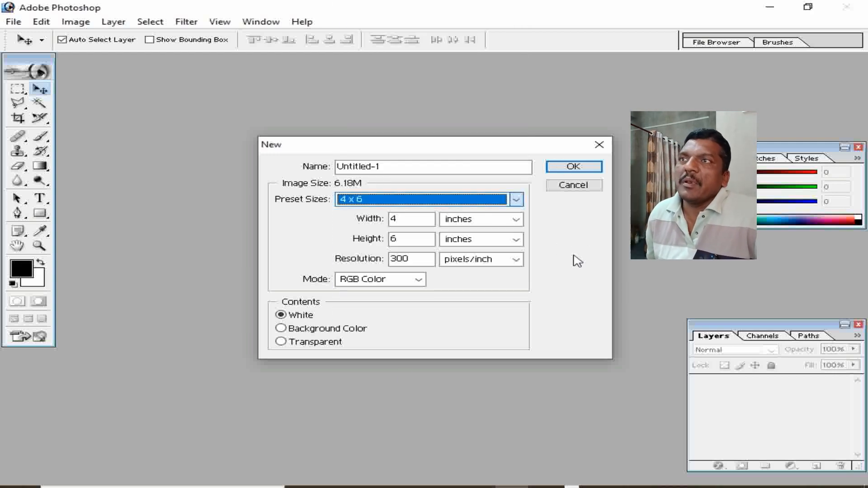
{"action": "left_click", "coordinate": [398, 203]}
{"action": "scroll", "coordinate": [398, 271], "scroll_direction": "up", "scroll_amount": 2}
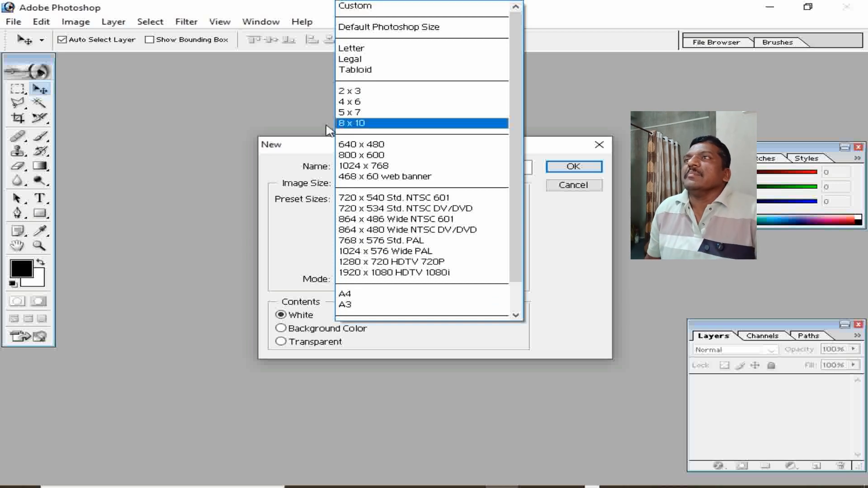
{"action": "left_click", "coordinate": [361, 103]}
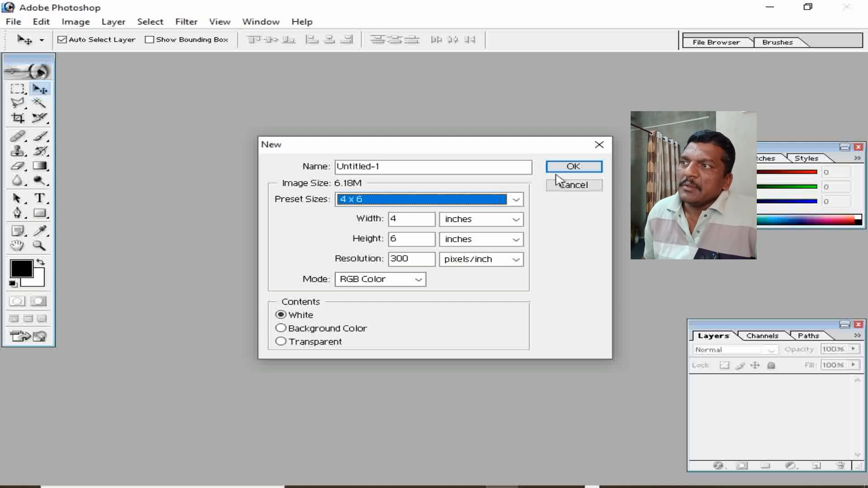
{"action": "left_click", "coordinate": [574, 168]}
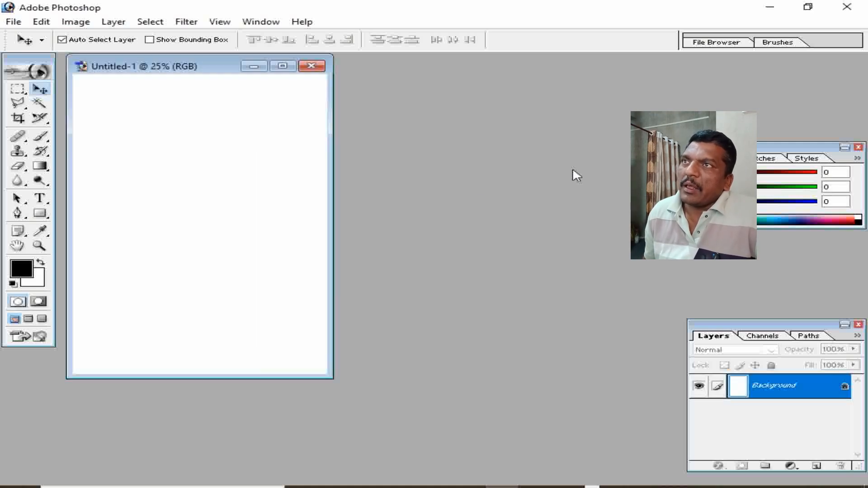
{"action": "left_click_drag", "start_coordinate": [138, 69], "coordinate": [224, 129]}
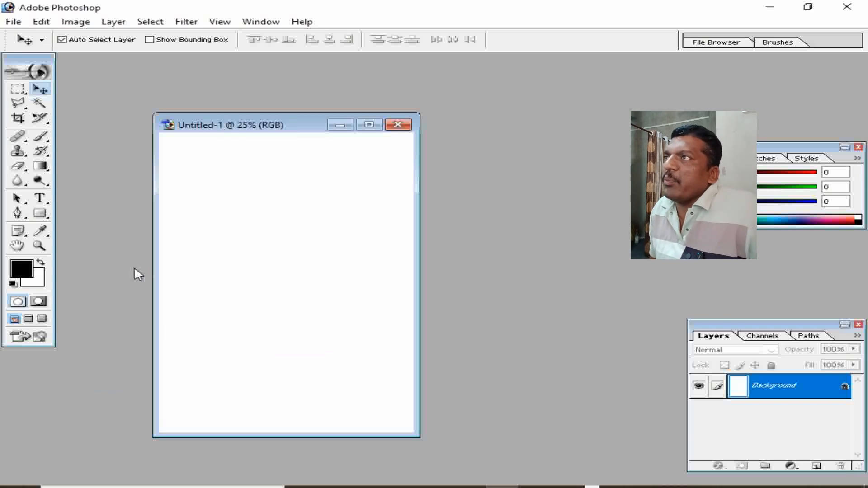
Browse to the Studio folder on Local Disk (E:) for opening an image
{"action": "left_click", "coordinate": [12, 23]}
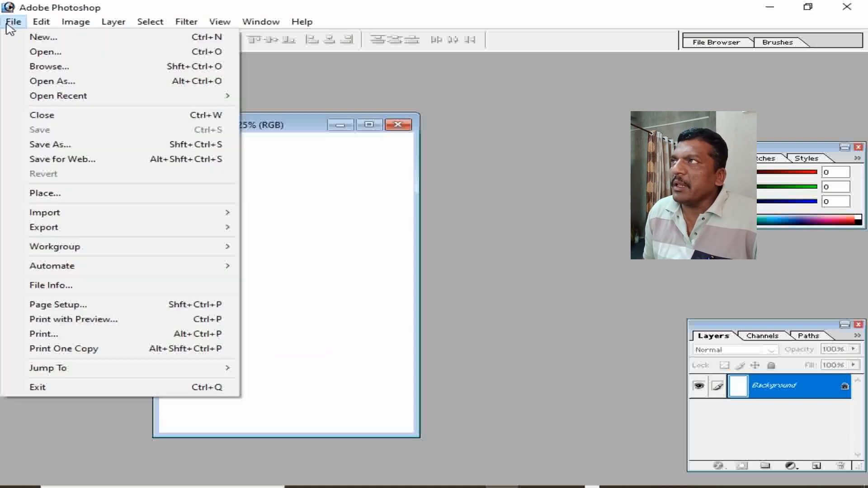
{"action": "left_click", "coordinate": [42, 53]}
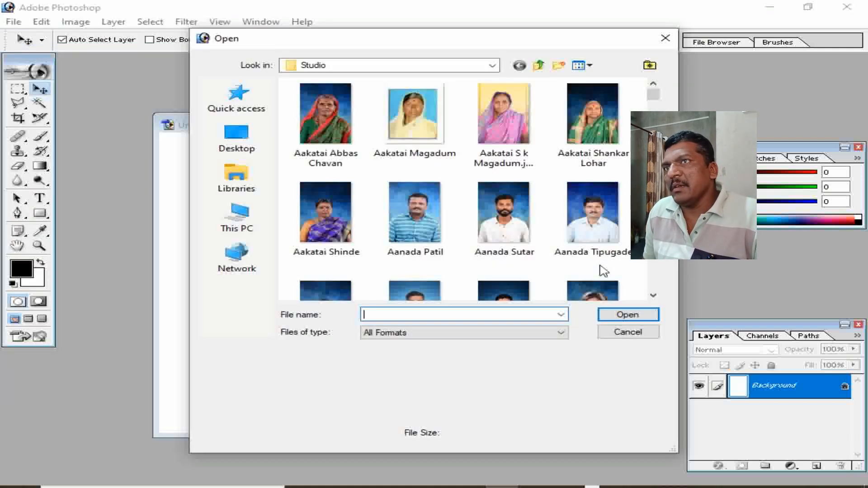
{"action": "left_click", "coordinate": [226, 226]}
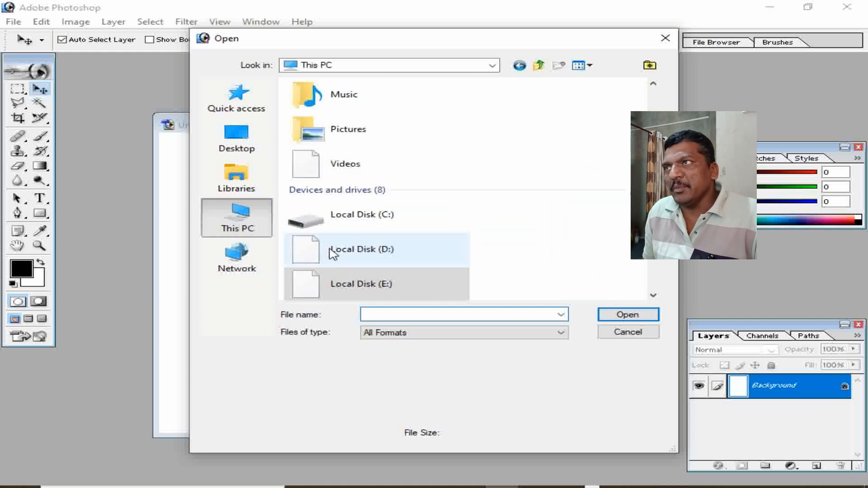
{"action": "double_click", "coordinate": [382, 290]}
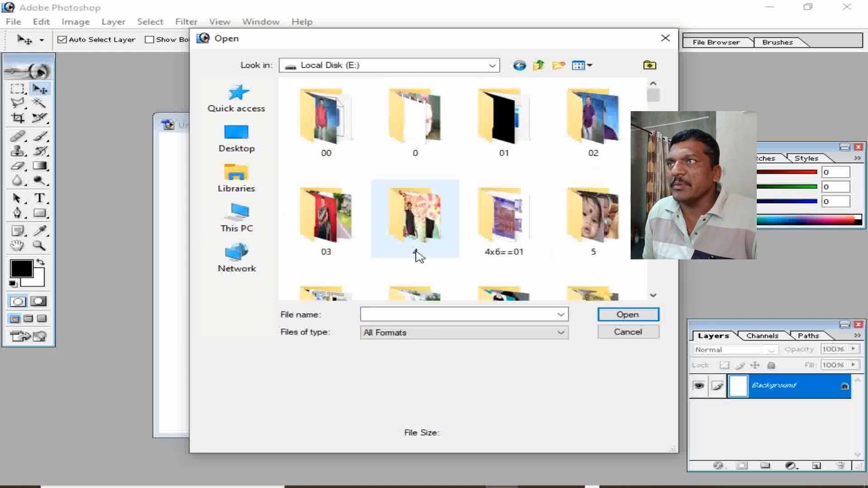
{"action": "scroll", "coordinate": [418, 256], "scroll_direction": "down", "scroll_amount": 2}
{"action": "scroll", "coordinate": [419, 255], "scroll_direction": "down", "scroll_amount": 4}
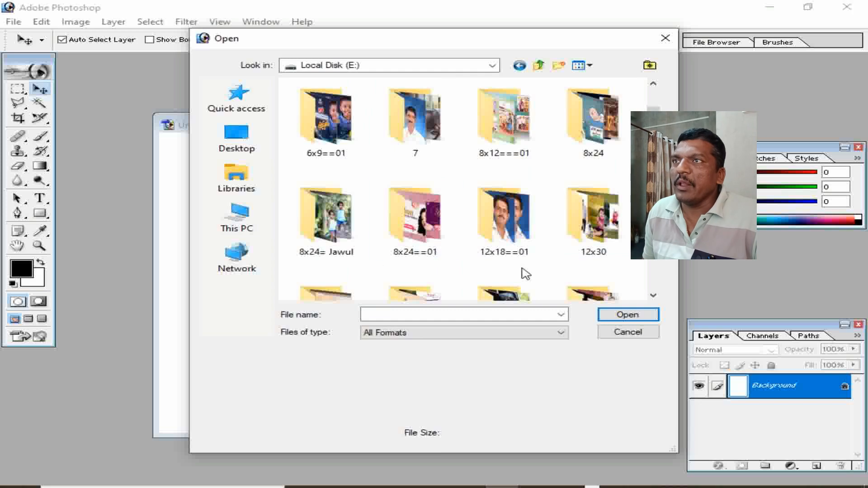
{"action": "scroll", "coordinate": [523, 271], "scroll_direction": "down", "scroll_amount": 2}
{"action": "scroll", "coordinate": [524, 271], "scroll_direction": "down", "scroll_amount": 5}
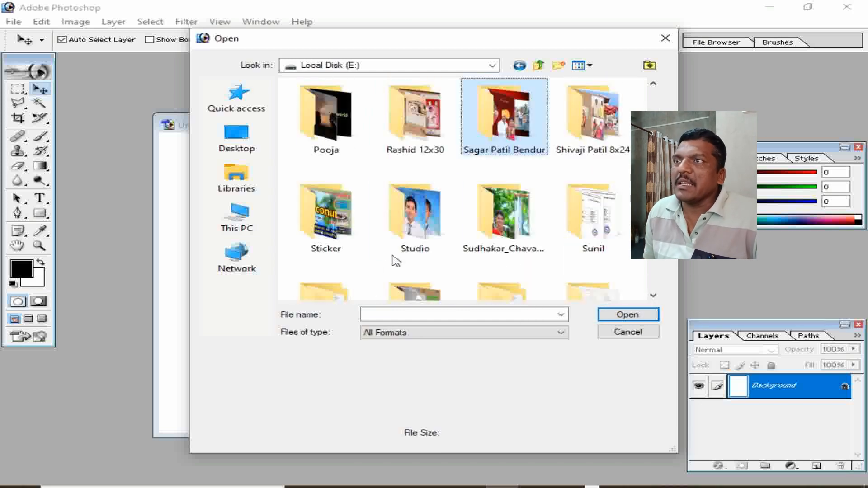
{"action": "double_click", "coordinate": [416, 245]}
Open the portrait of the bearded man in the white shirt and shift its window partly clear of the blank document
{"action": "left_click", "coordinate": [589, 236]}
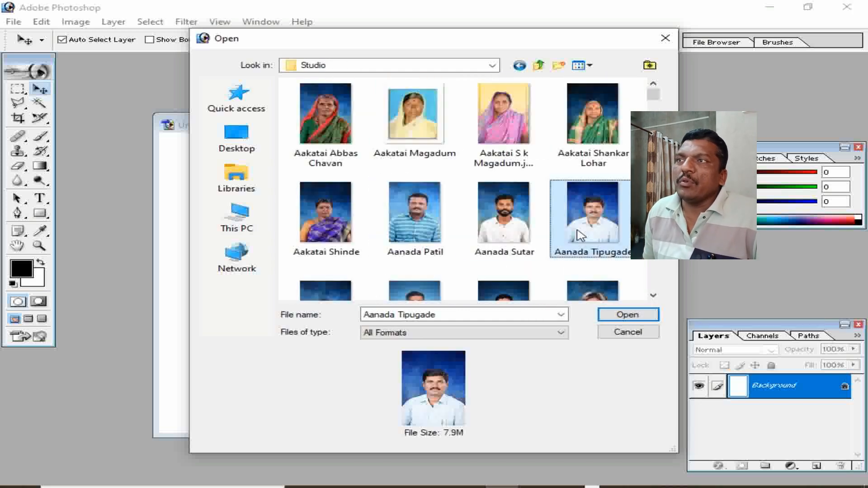
{"action": "scroll", "coordinate": [502, 243], "scroll_direction": "down", "scroll_amount": 3}
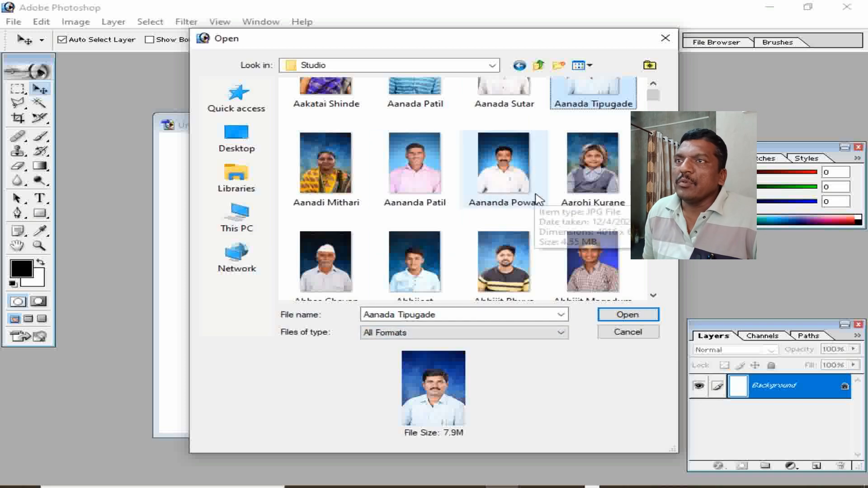
{"action": "scroll", "coordinate": [514, 217], "scroll_direction": "up", "scroll_amount": 3}
{"action": "left_click", "coordinate": [514, 233]}
{"action": "left_click", "coordinate": [628, 314]}
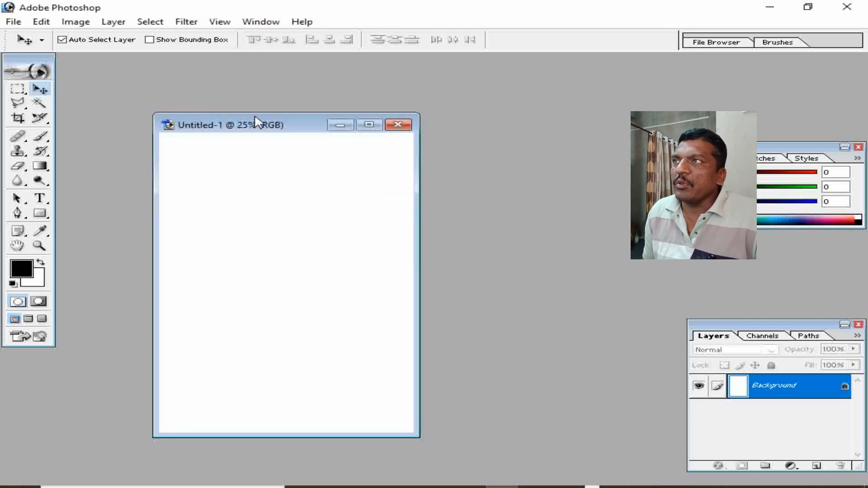
{"action": "left_click_drag", "start_coordinate": [195, 72], "coordinate": [327, 70]}
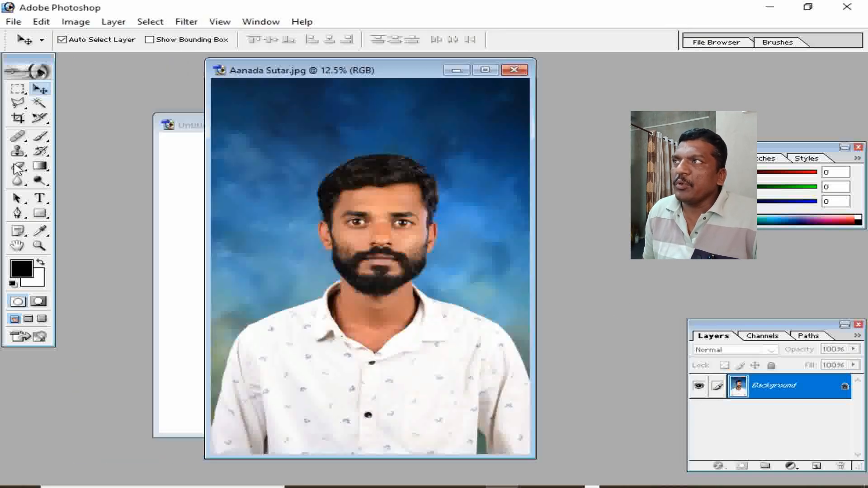
Set the Crop tool to a width of 3.4 cm and a height of 4.4 cm
{"action": "left_click", "coordinate": [19, 118]}
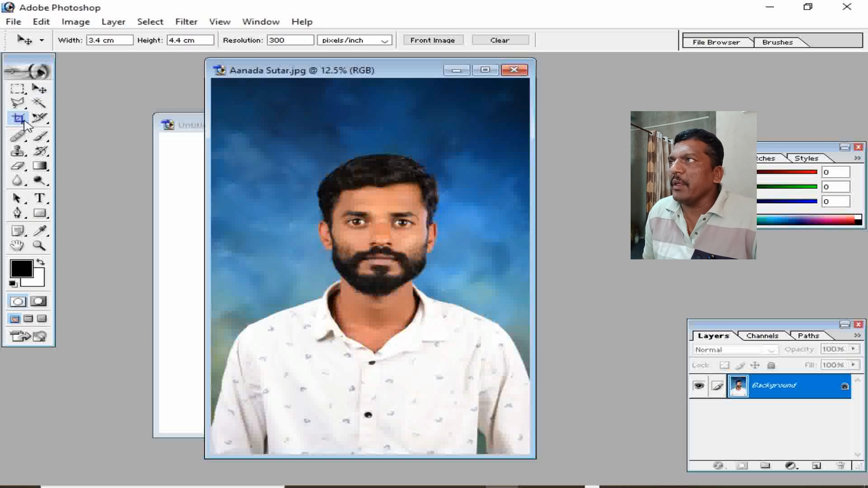
{"action": "left_click", "coordinate": [118, 40]}
{"action": "left_click_drag", "start_coordinate": [117, 40], "coordinate": [6, 41]}
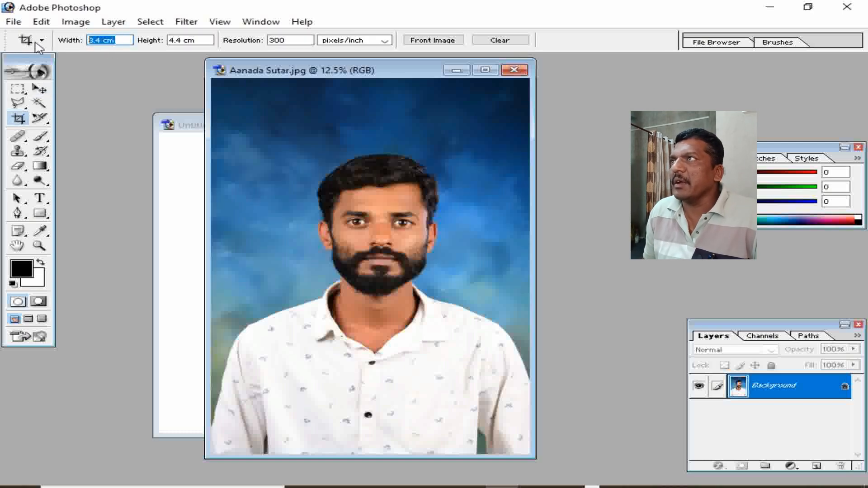
{"action": "type", "text": "3."}
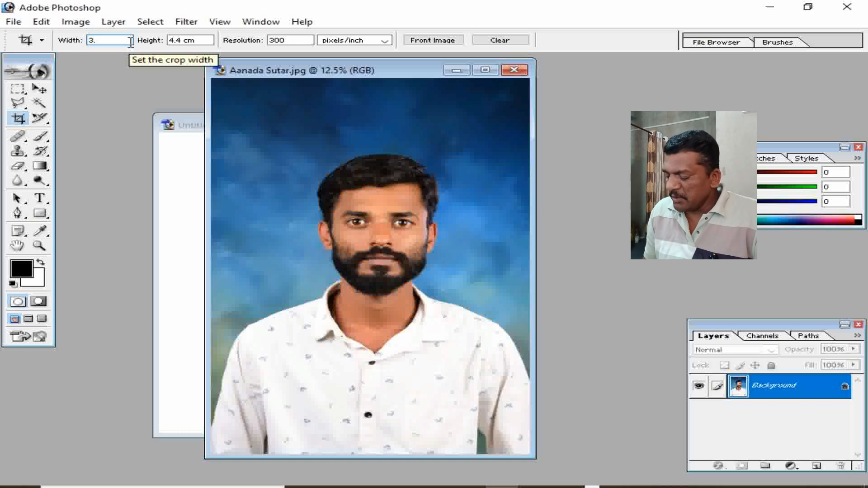
{"action": "type", "text": "4"}
{"action": "key", "text": "Tab"}
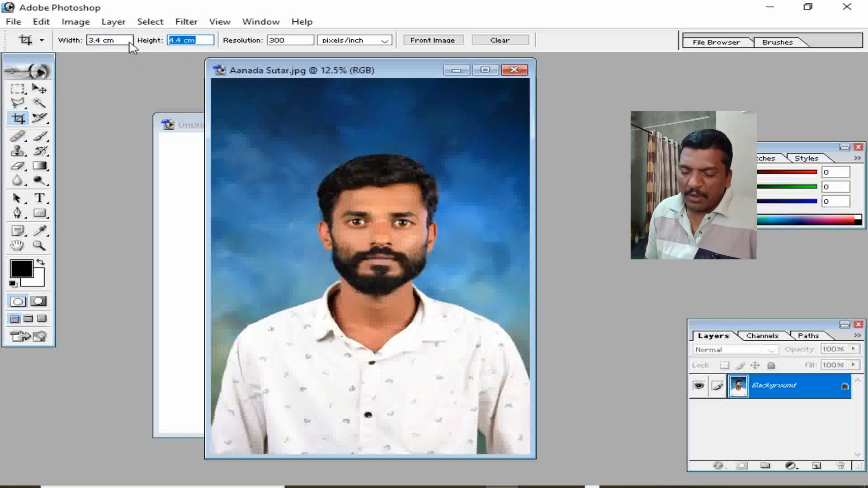
{"action": "type", "text": "4"}
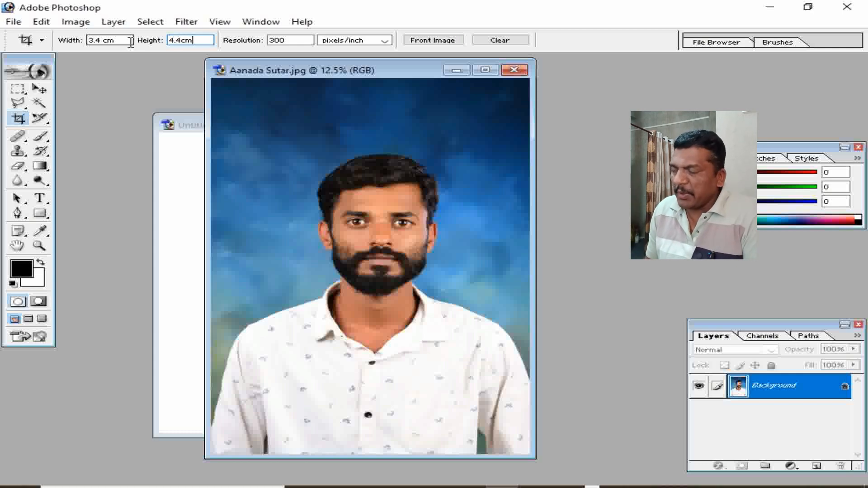
{"action": "type", "text": ".4 cm"}
{"action": "key", "text": "Tab"}
Crop the portrait to the man's head and shoulders, leaving some blue background above the hair
{"action": "left_click", "coordinate": [248, 211]}
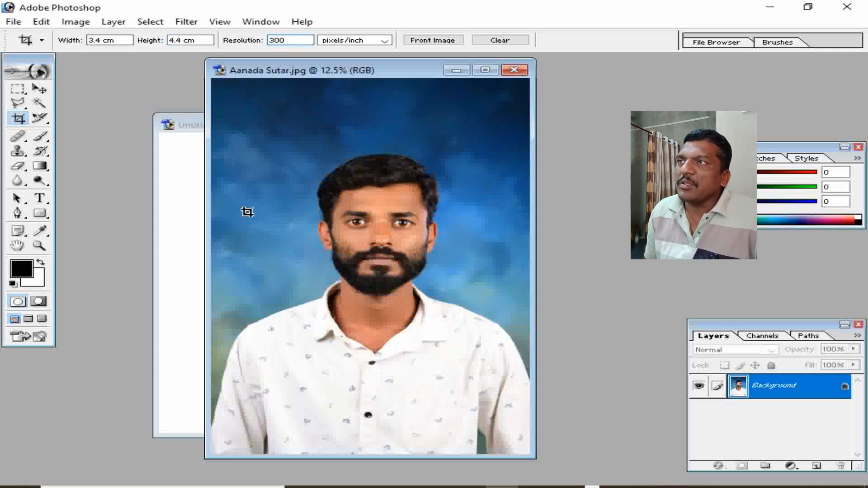
{"action": "left_click_drag", "start_coordinate": [240, 127], "coordinate": [510, 401]}
{"action": "left_click_drag", "start_coordinate": [458, 360], "coordinate": [456, 361]}
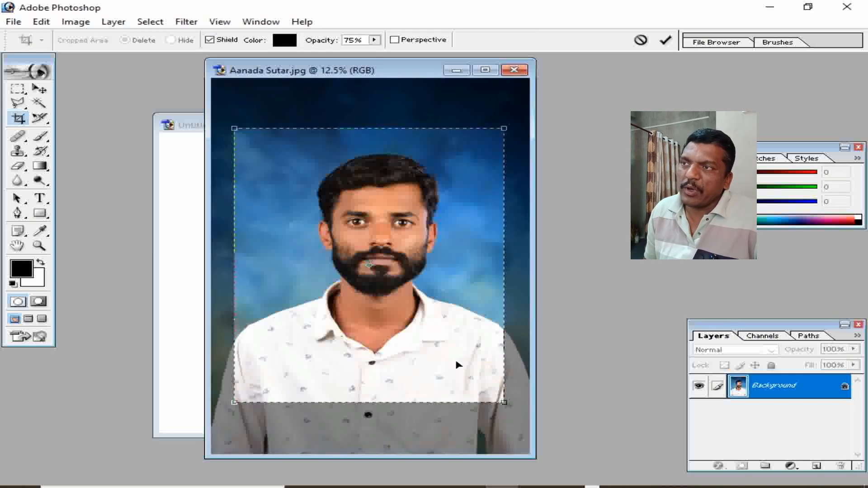
{"action": "key", "text": "Return"}
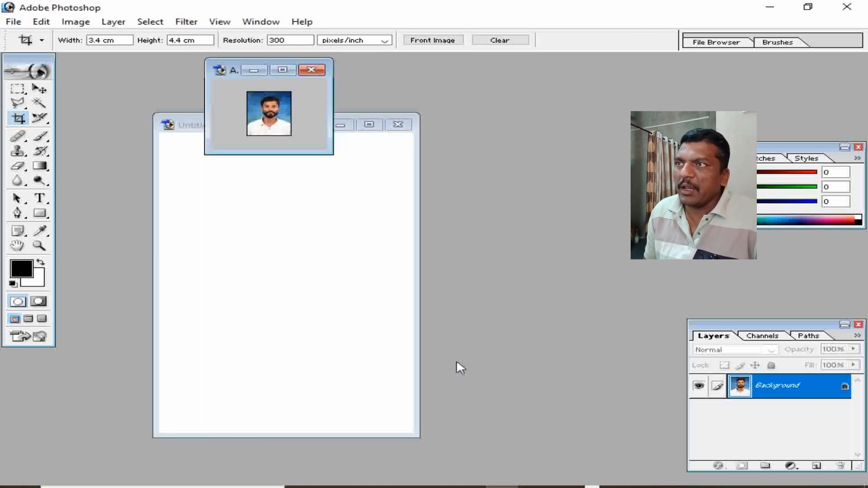
Enlarge the cropped portrait's window and move it towards the side of the blank document
{"action": "left_click", "coordinate": [234, 65]}
{"action": "left_click", "coordinate": [478, 63]}
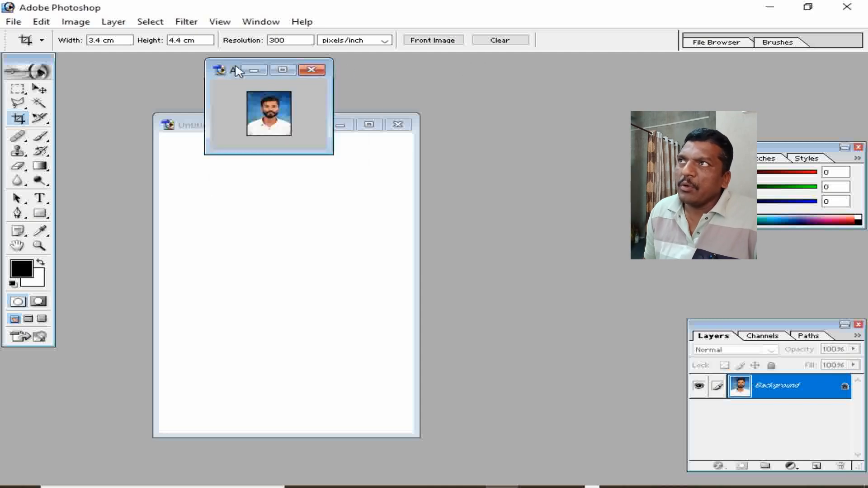
{"action": "left_click_drag", "start_coordinate": [326, 150], "coordinate": [513, 246]}
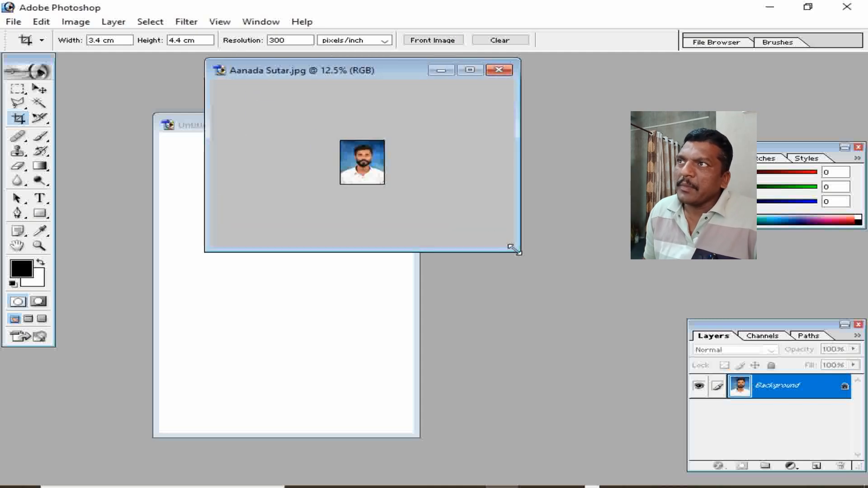
{"action": "left_click_drag", "start_coordinate": [368, 74], "coordinate": [510, 82]}
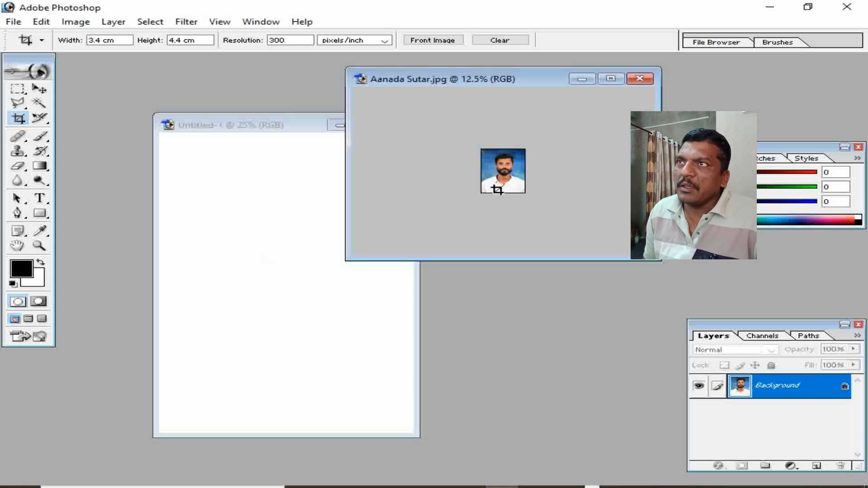
Copy the cropped portrait onto the blank sheet and maximize the sheet's window
{"action": "left_click", "coordinate": [39, 89]}
{"action": "left_click_drag", "start_coordinate": [507, 172], "coordinate": [299, 261]}
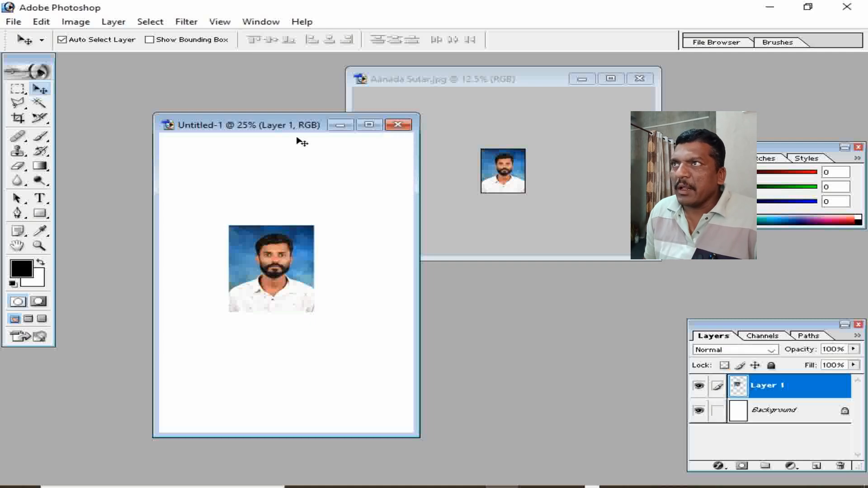
{"action": "left_click_drag", "start_coordinate": [295, 124], "coordinate": [377, 125]}
{"action": "double_click", "coordinate": [378, 124]}
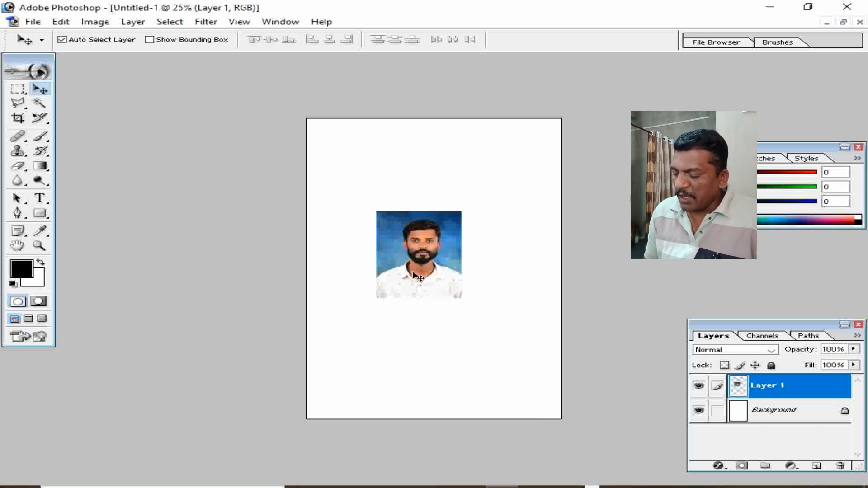
Try a 2 px black stroke around the outside of the portrait, and undo the stroke
{"action": "left_click", "coordinate": [60, 23]}
{"action": "left_click", "coordinate": [94, 247]}
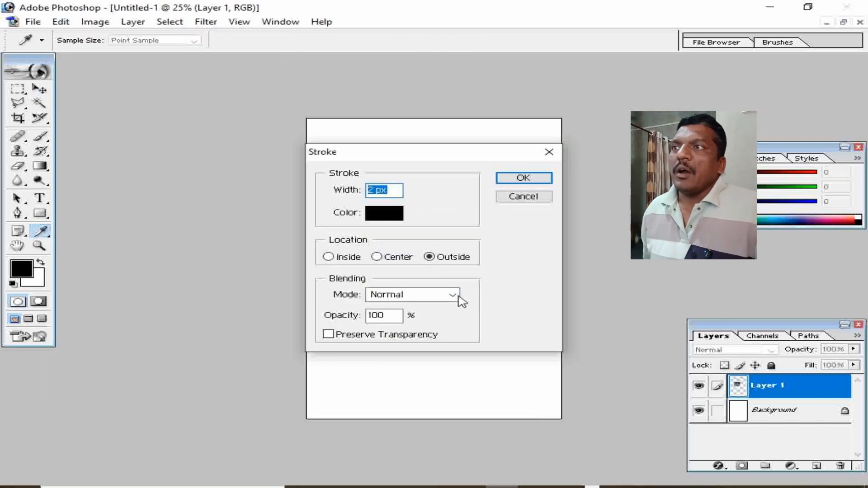
{"action": "left_click", "coordinate": [534, 181]}
{"action": "key", "text": "v"}
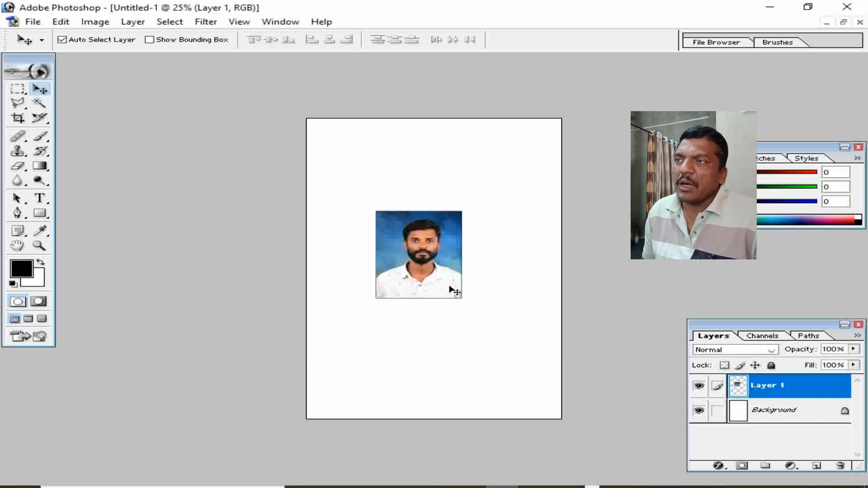
{"action": "key", "text": "z"}
{"action": "right_click", "coordinate": [421, 270]}
{"action": "left_click", "coordinate": [460, 279]}
{"action": "left_click_drag", "start_coordinate": [460, 279], "coordinate": [599, 338]}
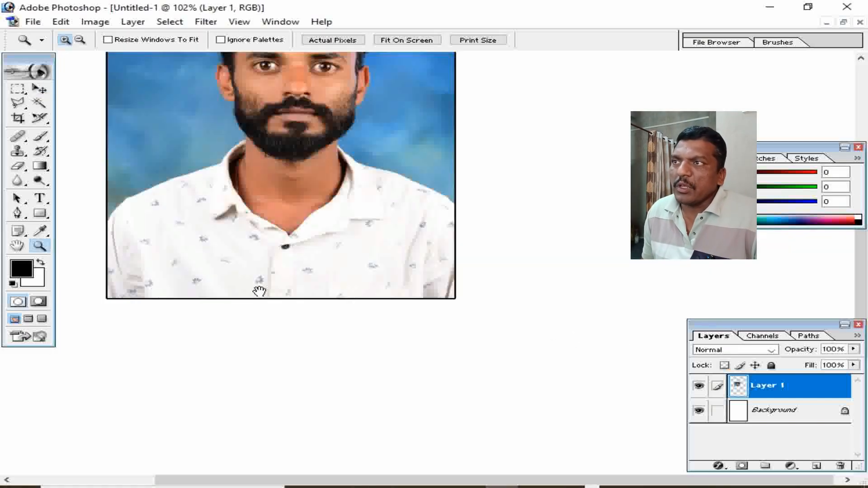
{"action": "left_click_drag", "start_coordinate": [259, 291], "coordinate": [431, 384]}
{"action": "key", "text": "ctrl+z"}
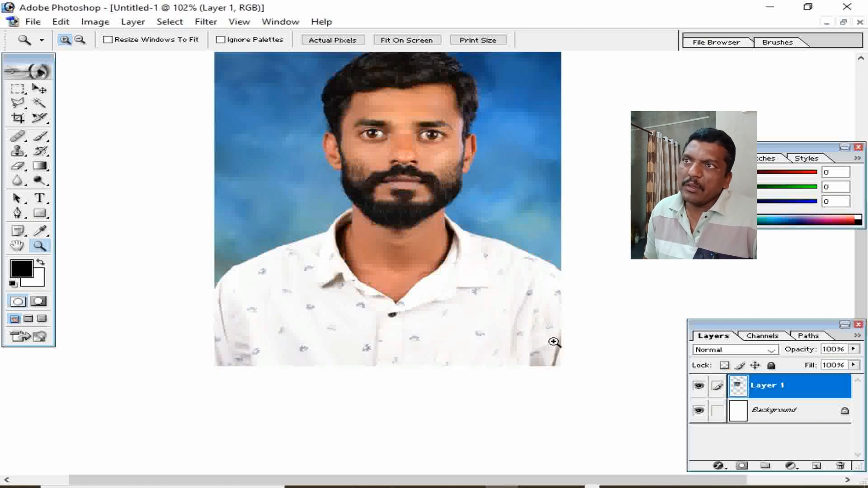
Outline the portrait layer with a 2 px black stroke located outside, in Normal mode at 100% opacity
{"action": "key", "text": "alt"}
{"action": "left_click", "coordinate": [478, 274], "text": "alt"}
{"action": "left_click", "coordinate": [432, 296], "text": "alt"}
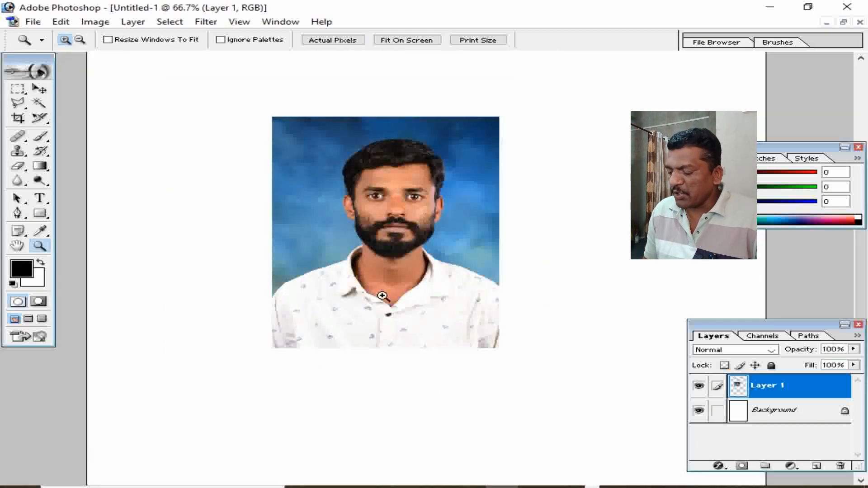
{"action": "key", "text": "alt+e"}
{"action": "key", "text": "s"}
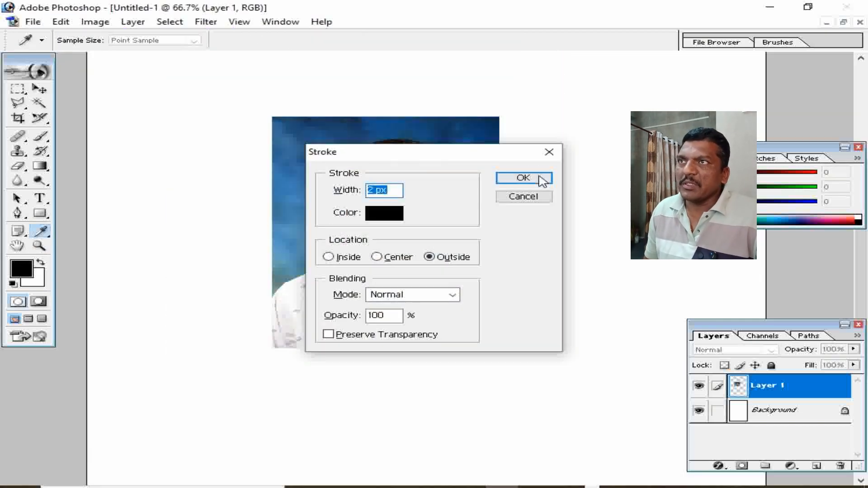
{"action": "left_click", "coordinate": [543, 181]}
{"action": "key", "text": "z"}
{"action": "left_click", "coordinate": [322, 215], "text": "alt"}
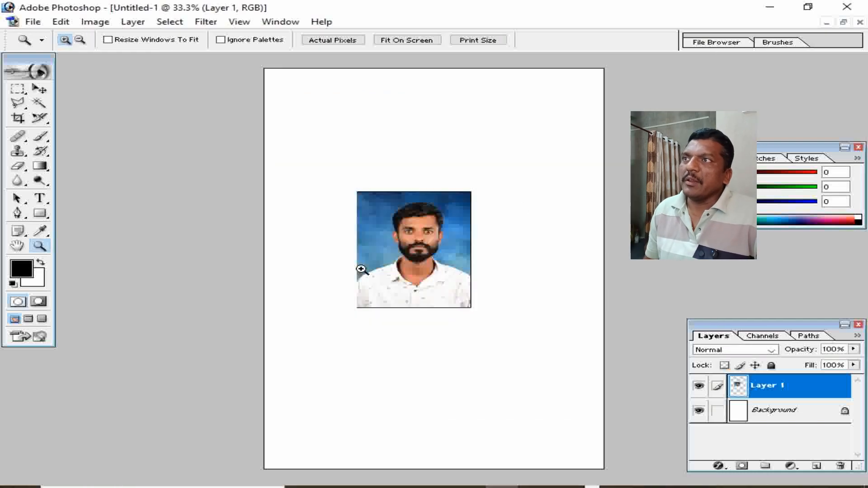
Rotate the portrait 90° clockwise and place it near the upper-left corner of the sheet, leaving a small margin
{"action": "key", "text": "v"}
{"action": "left_click_drag", "start_coordinate": [404, 297], "coordinate": [382, 273]}
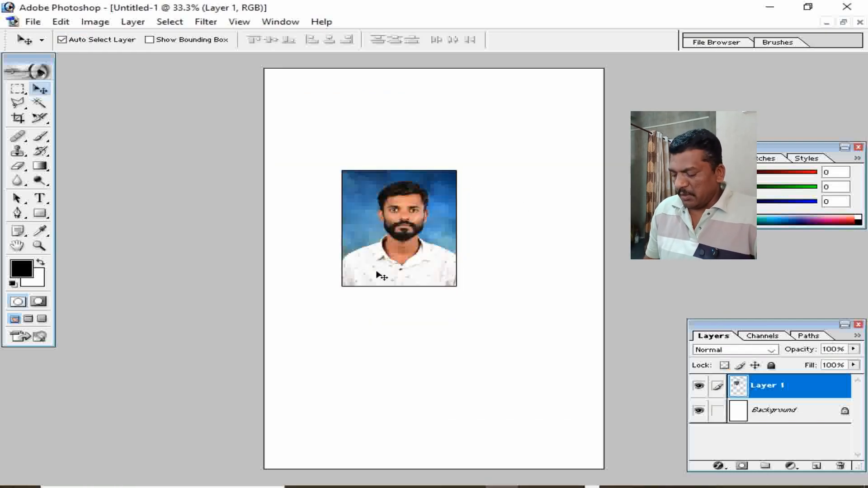
{"action": "key", "text": "ctrl+t"}
{"action": "right_click", "coordinate": [382, 276]}
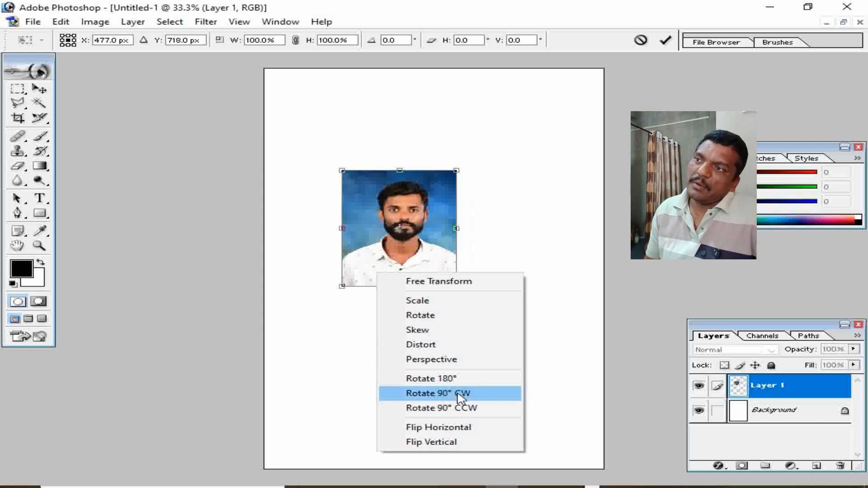
{"action": "left_click", "coordinate": [435, 395]}
{"action": "key", "text": "Return"}
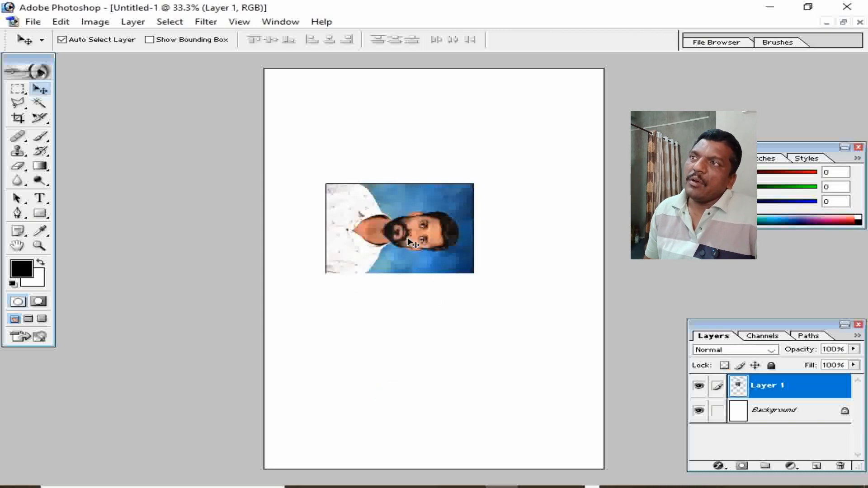
{"action": "left_click_drag", "start_coordinate": [396, 202], "coordinate": [349, 97]}
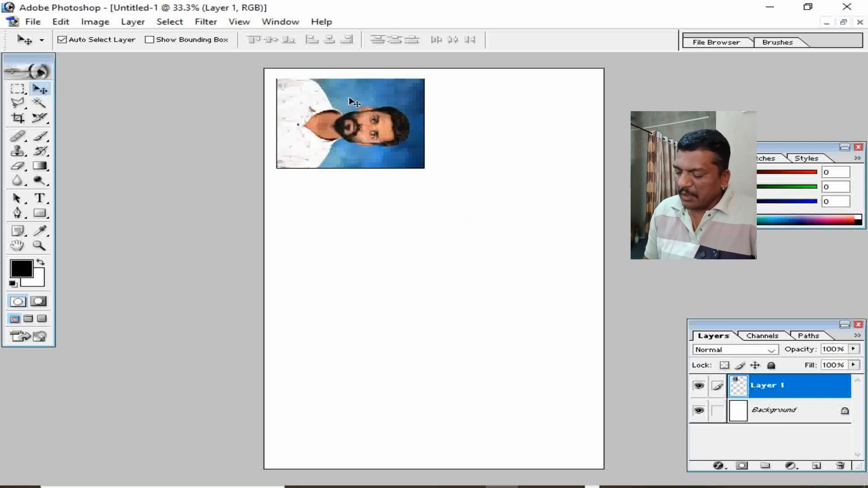
Show the rulers and place a vertical guide along the photo's left edge and a horizontal guide along its top edge
{"action": "key", "text": "ctrl+r"}
{"action": "key", "text": "Tab"}
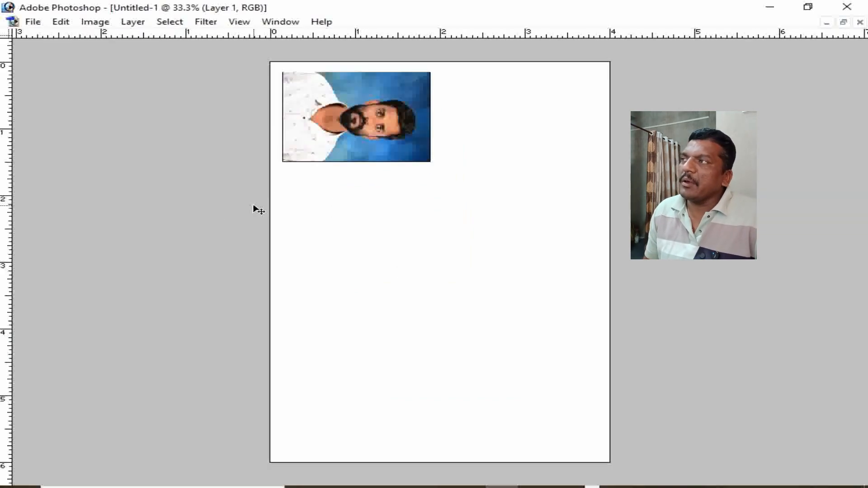
{"action": "left_click_drag", "start_coordinate": [88, 206], "coordinate": [281, 215]}
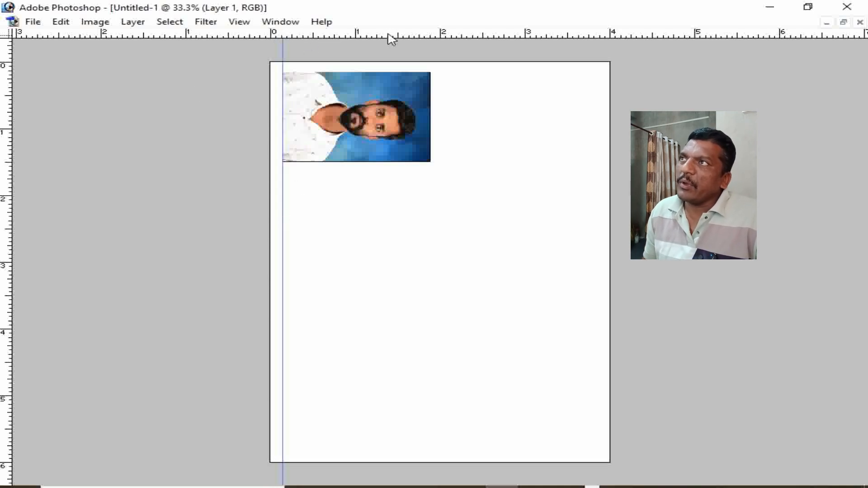
{"action": "left_click_drag", "start_coordinate": [392, 40], "coordinate": [397, 73]}
{"action": "key", "text": "Tab"}
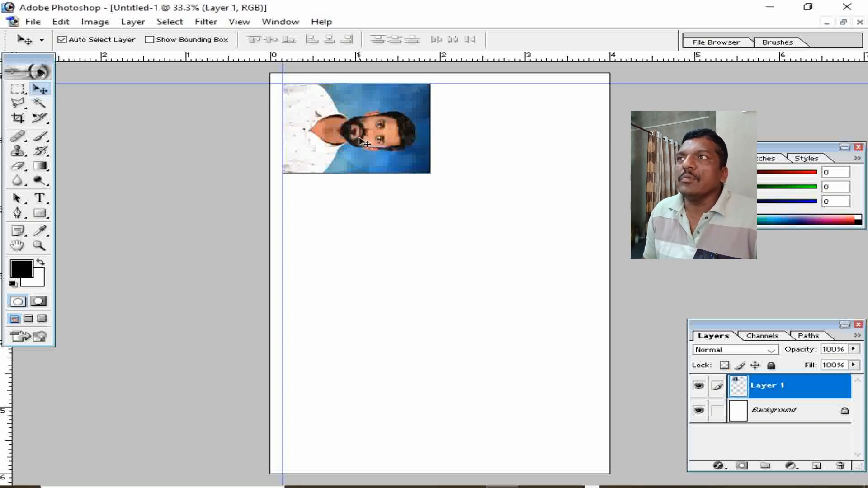
Duplicate the photo beside the original with a narrow gap, and merge both copies into one layer
{"action": "left_click_drag", "start_coordinate": [363, 142], "coordinate": [521, 183]}
{"action": "left_click", "coordinate": [521, 183], "text": "alt"}
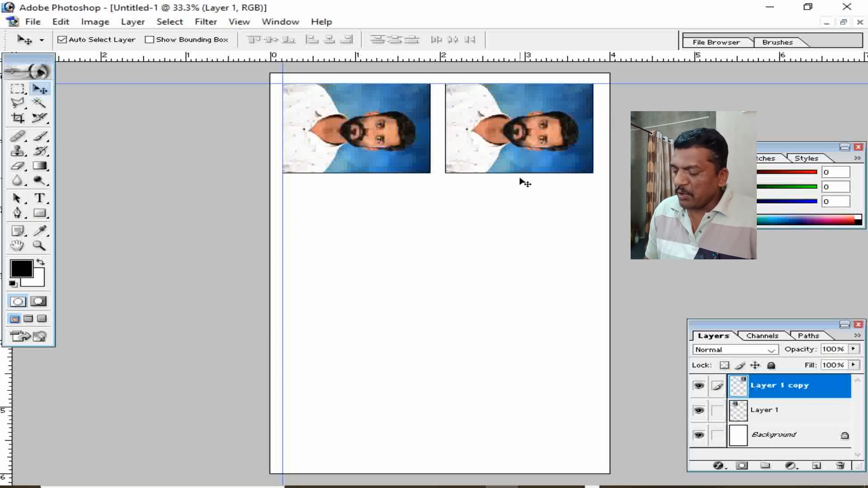
{"action": "key", "text": "ctrl+e"}
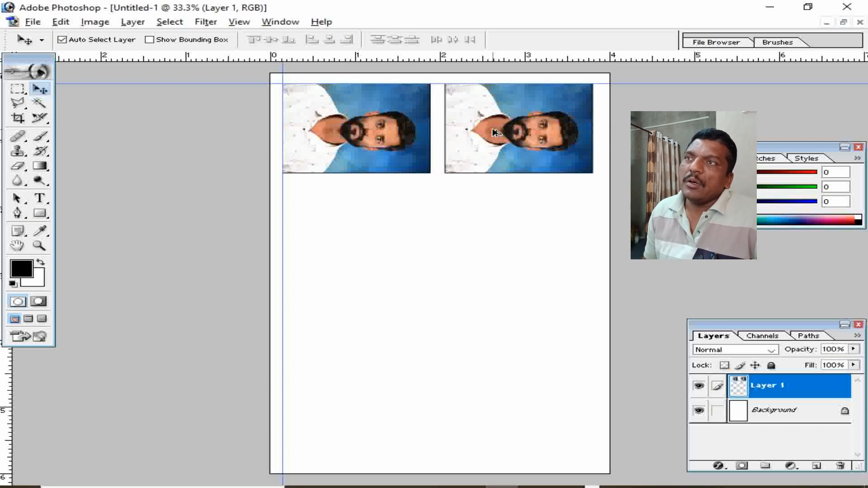
Duplicate the row of two photos directly below the first row, and merge the two rows into one layer
{"action": "left_click_drag", "start_coordinate": [495, 132], "coordinate": [503, 232]}
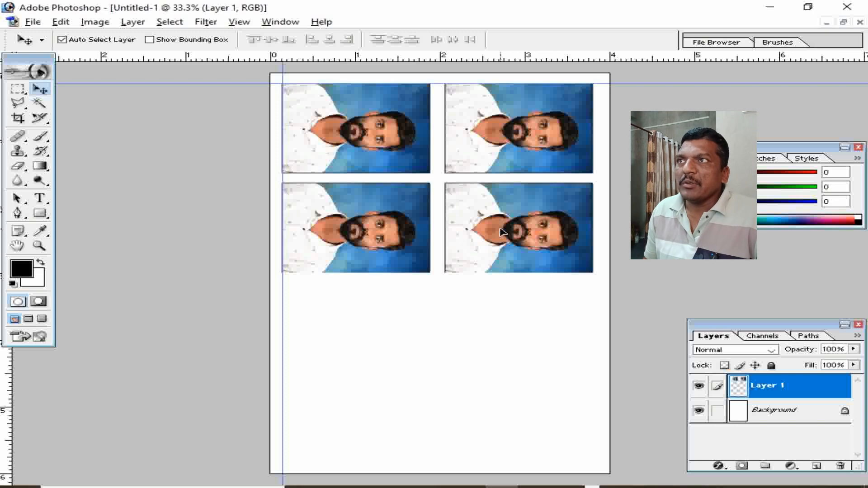
{"action": "key", "text": "ctrl+j"}
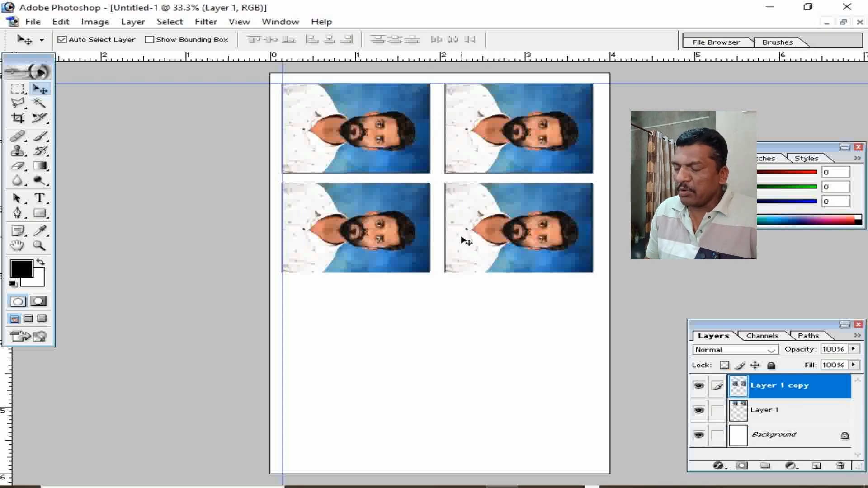
{"action": "key", "text": "ctrl+e"}
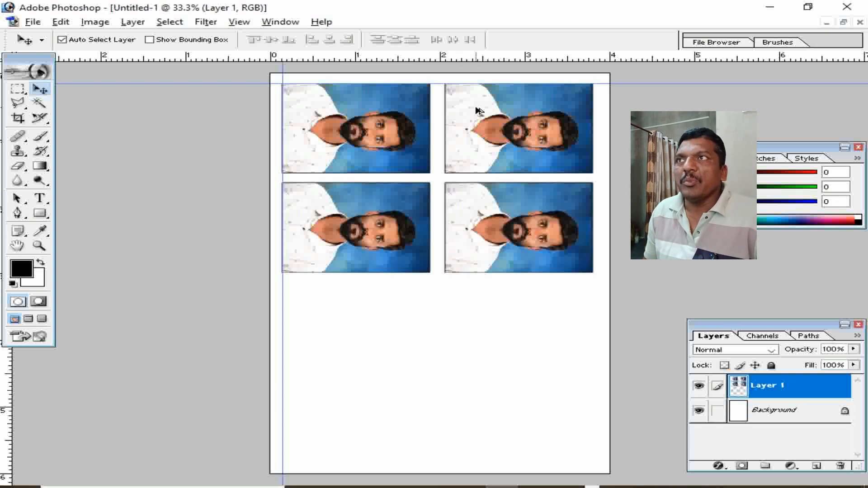
Duplicate the four photos onto the lower half of the sheet, even out the row spacing, and merge all layers into the background
{"action": "left_click_drag", "start_coordinate": [490, 154], "coordinate": [477, 304]}
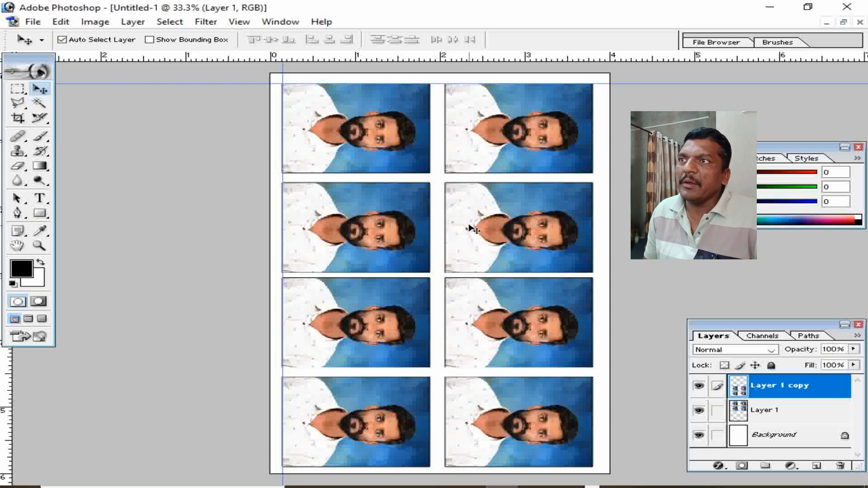
{"action": "left_click_drag", "start_coordinate": [473, 226], "coordinate": [473, 223]}
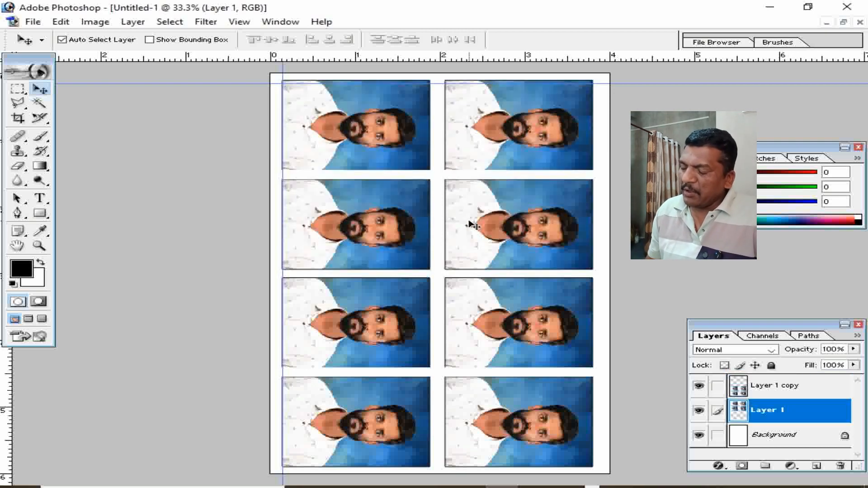
{"action": "key", "text": "ctrl+shift+e"}
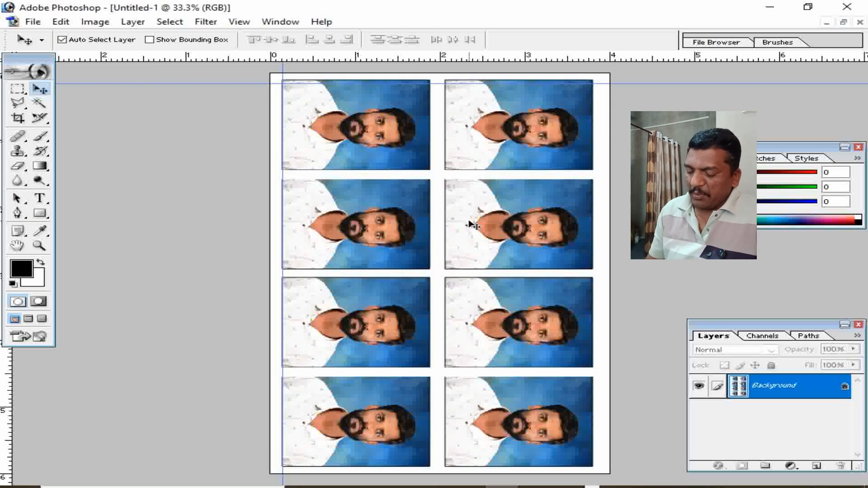
Open the print settings for the sheet and bring up the EPSON L3110 Series printer properties
{"action": "key", "text": "ctrl+alt+p"}
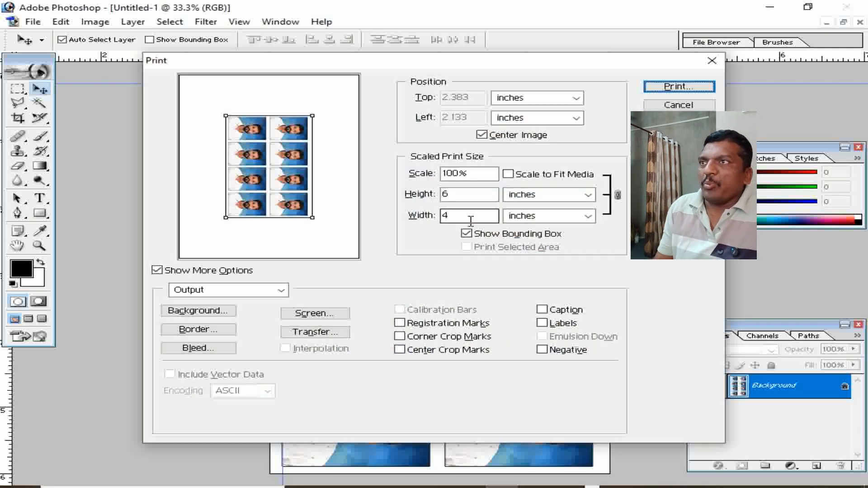
{"action": "left_click", "coordinate": [712, 61]}
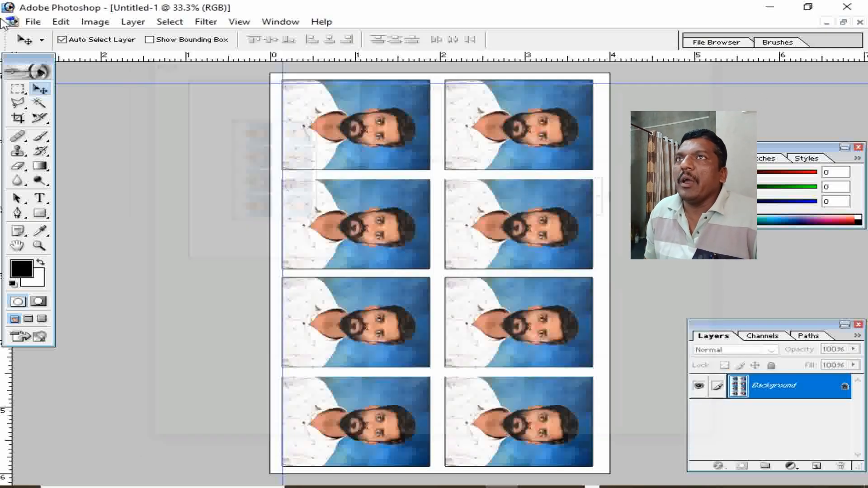
{"action": "left_click", "coordinate": [23, 22]}
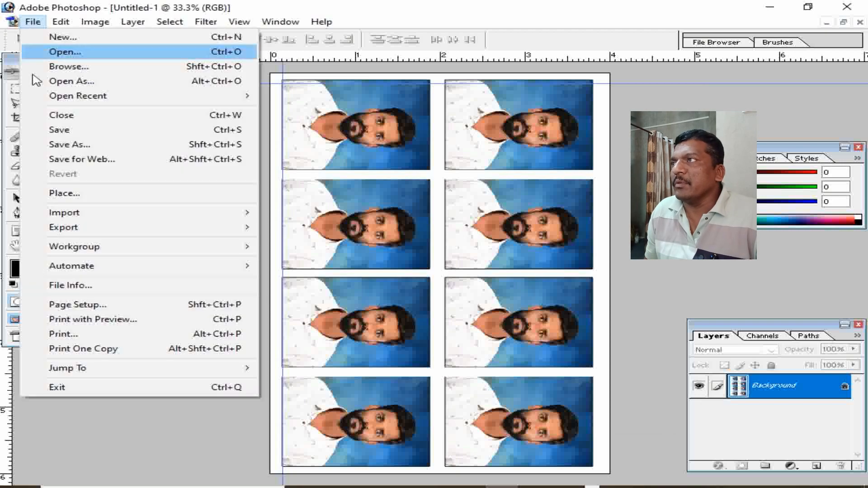
{"action": "left_click", "coordinate": [64, 335]}
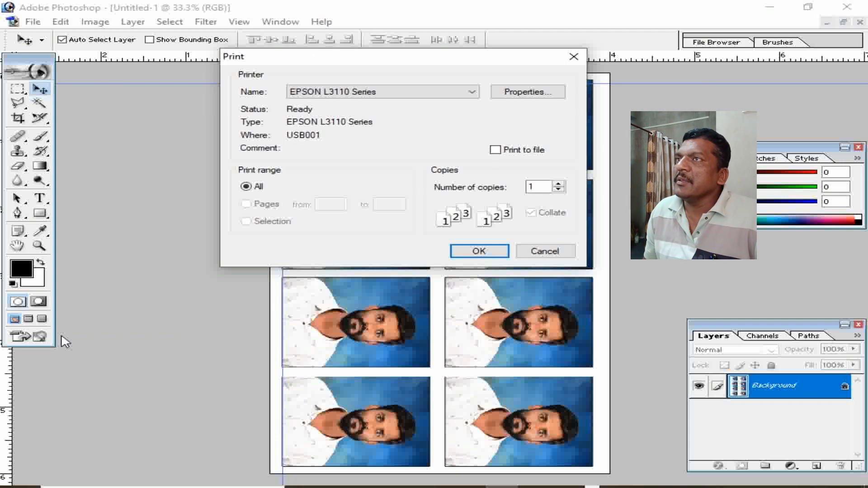
{"action": "left_click", "coordinate": [392, 94]}
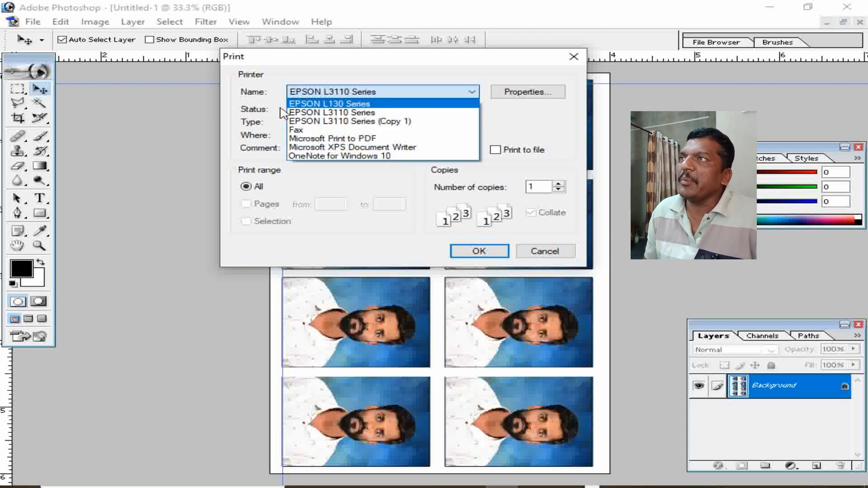
{"action": "left_click", "coordinate": [546, 92]}
{"action": "left_click", "coordinate": [536, 95]}
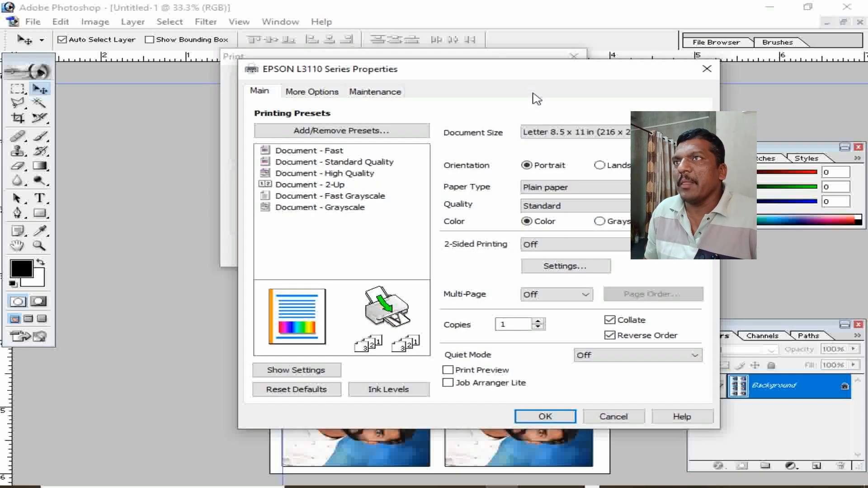
Set the document size to 10 x 15 cm (4 x 6 in), paper type to Epson Premium Glossy and quality to High, and cancel printing
{"action": "left_click", "coordinate": [583, 133]}
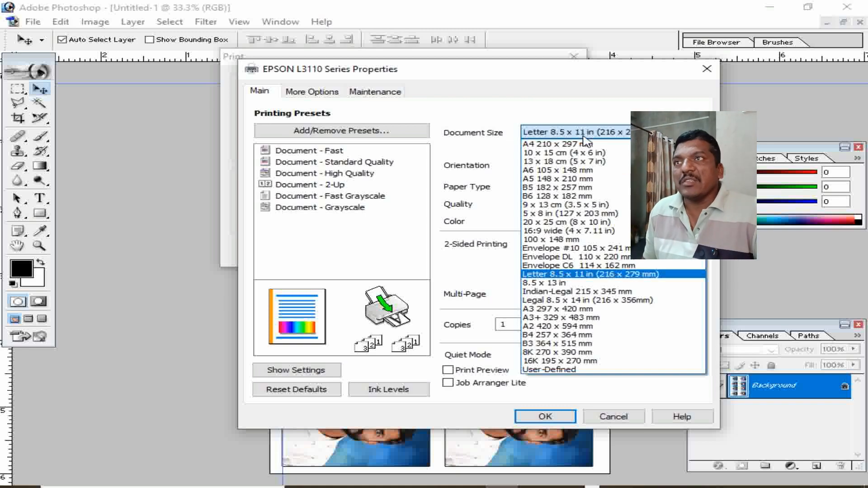
{"action": "left_click", "coordinate": [582, 154]}
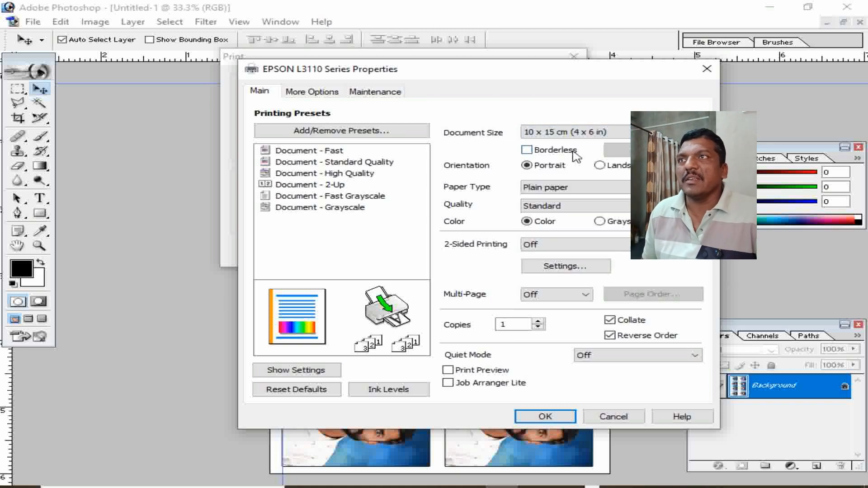
{"action": "left_click", "coordinate": [578, 188]}
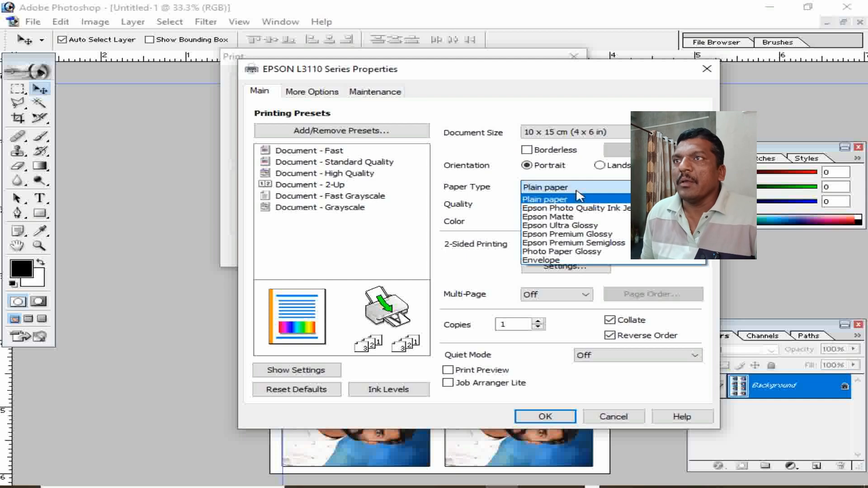
{"action": "left_click", "coordinate": [578, 235]}
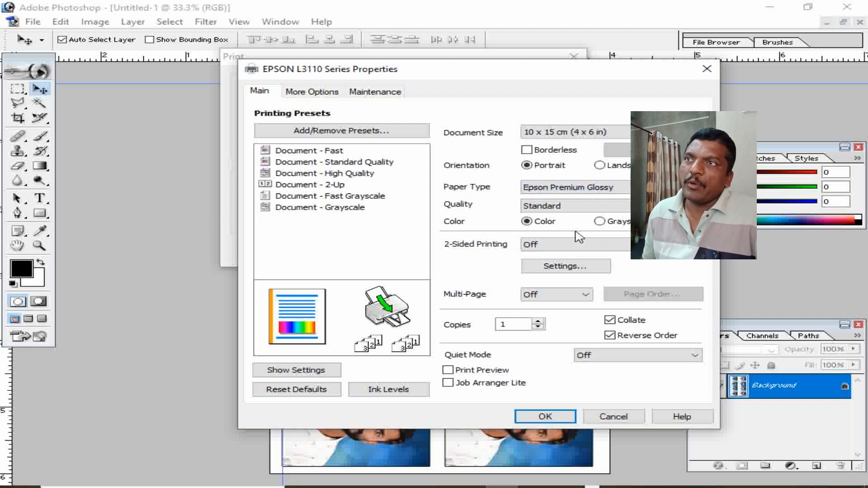
{"action": "left_click", "coordinate": [566, 207]}
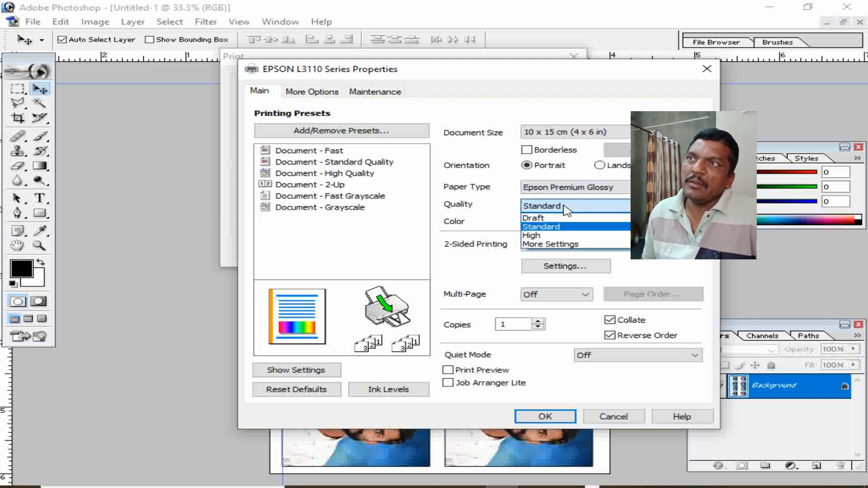
{"action": "left_click", "coordinate": [554, 235]}
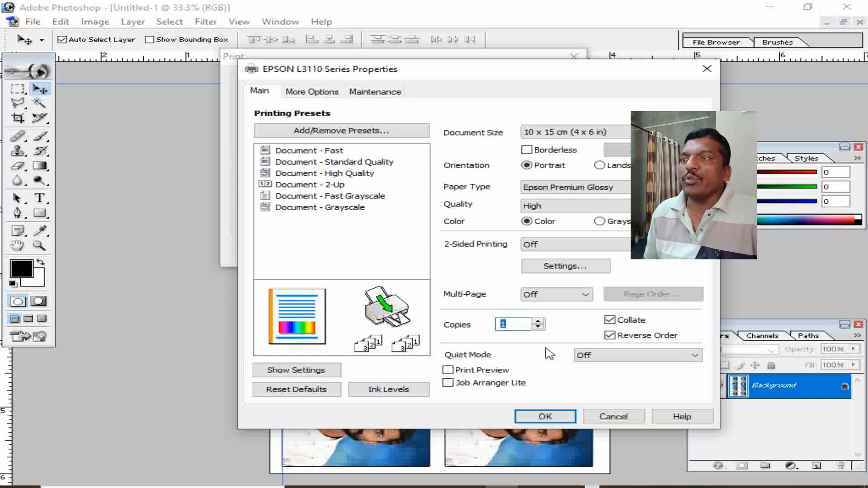
{"action": "left_click", "coordinate": [567, 417]}
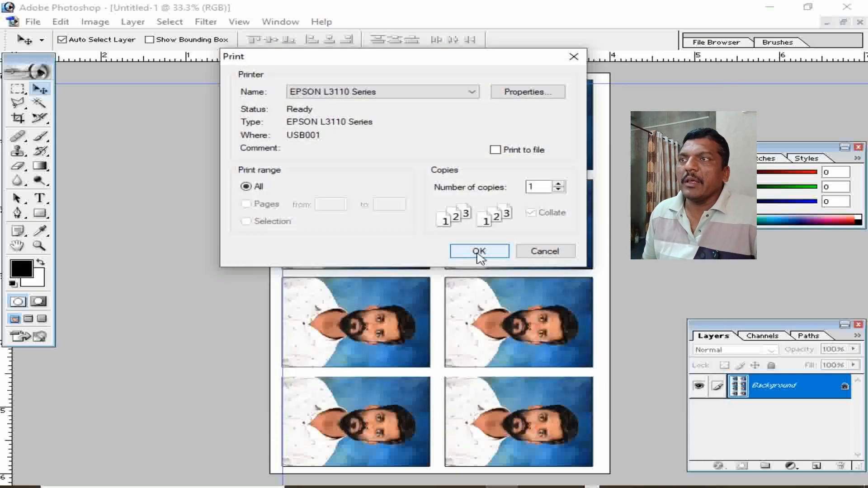
{"action": "left_click", "coordinate": [545, 254]}
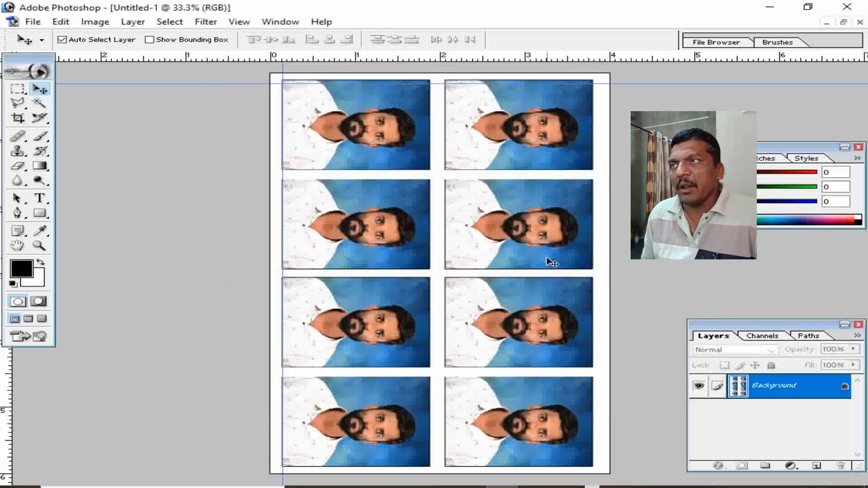